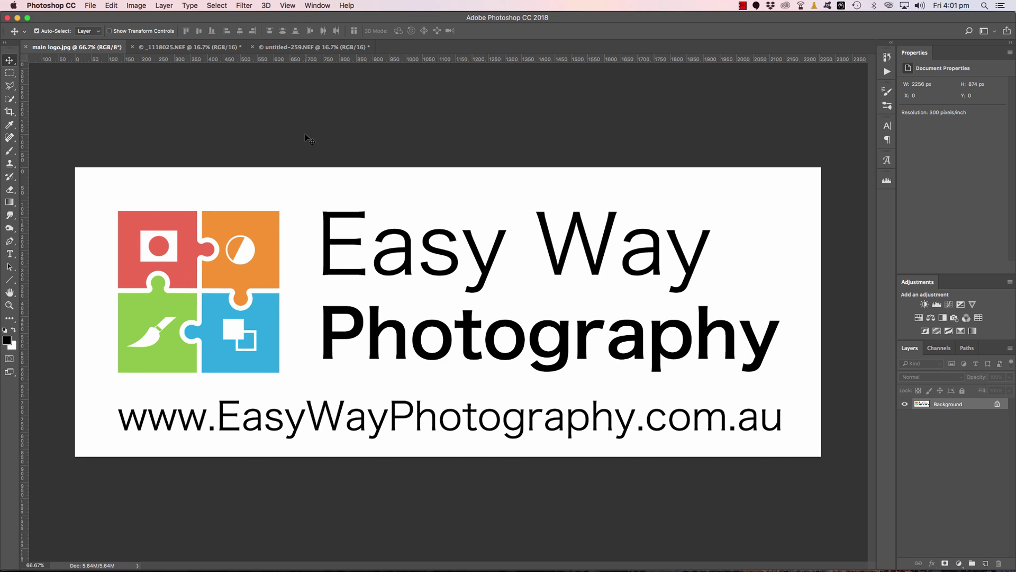
Look over the bare-tree photo untitled-259.NEF, then bring up the moon photo _1118025.NEF.
left_click(289, 46)
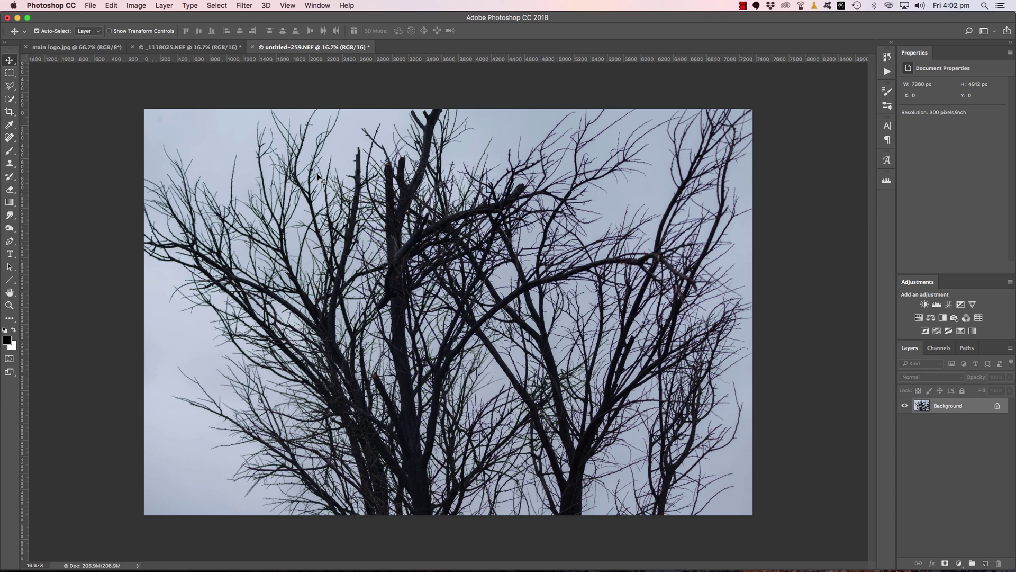
left_click(194, 48)
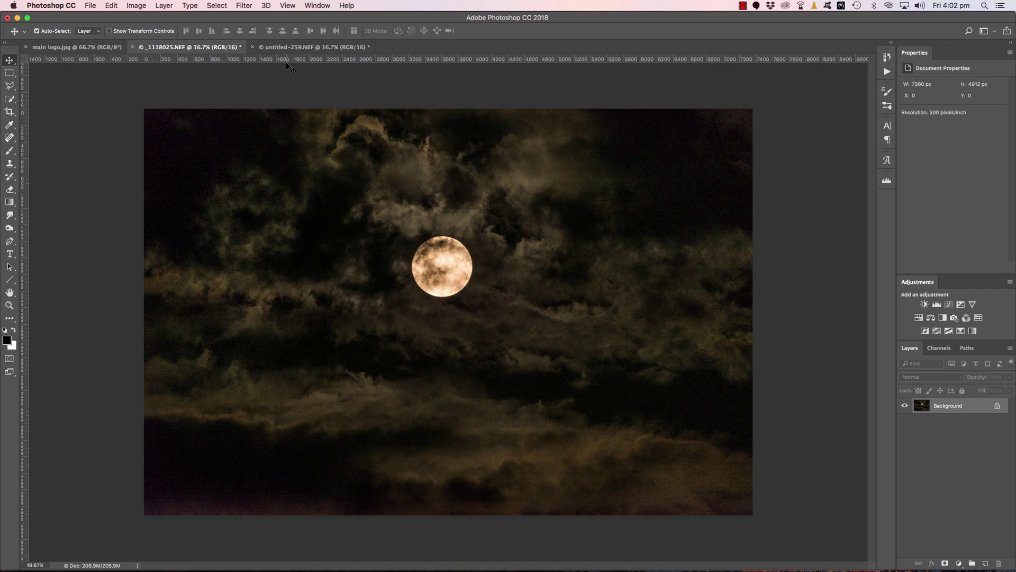
Copy the entire moon photo and paste it into untitled-259.NEF as Layer 1.
key("super+a")
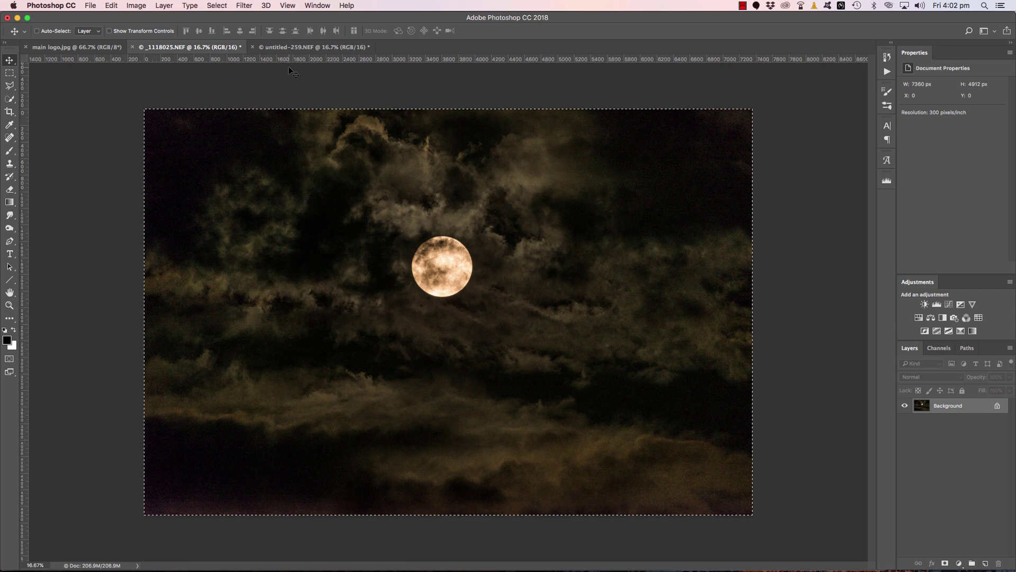
key("super")
left_click(314, 47)
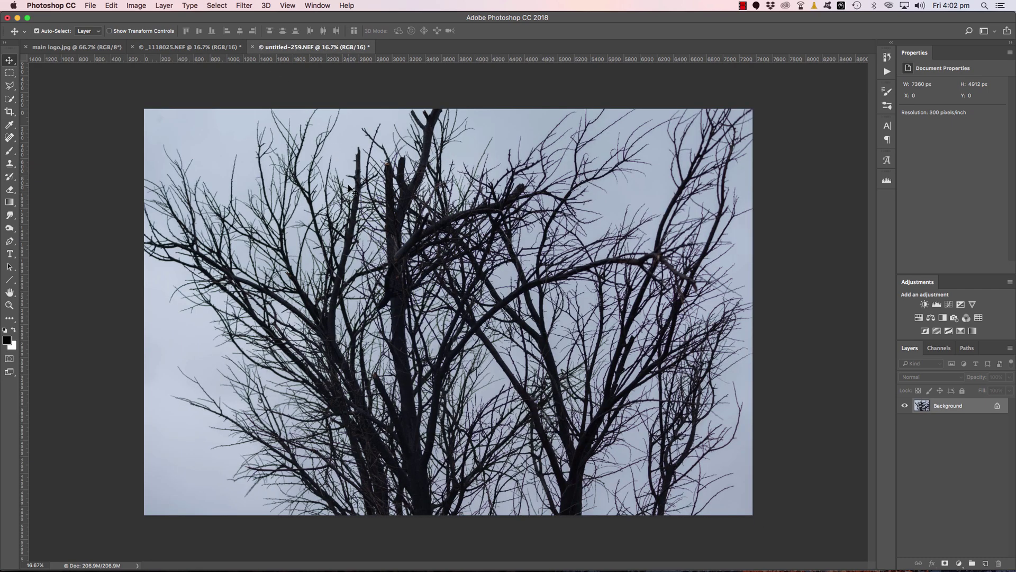
key("super")
key("super+v")
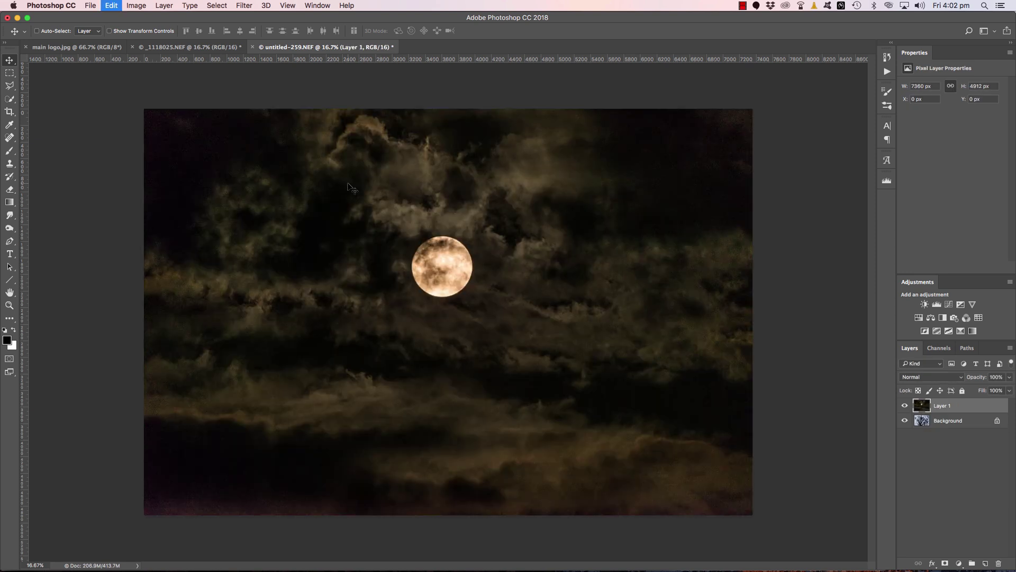
key("super+t")
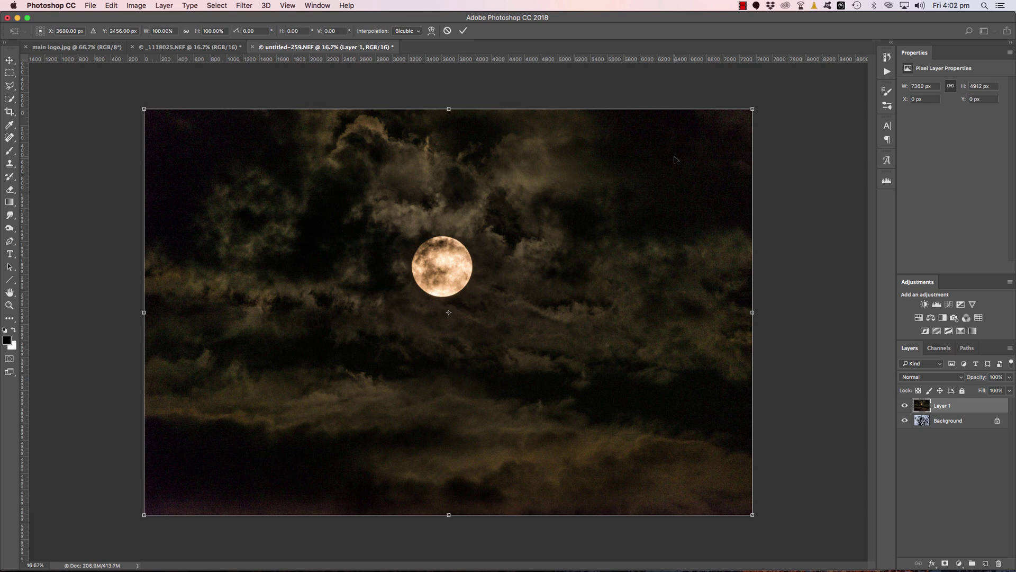
Scale the pasted moon layer up to about 131% so it fills the canvas.
left_click_drag(752, 108, 829, 76)
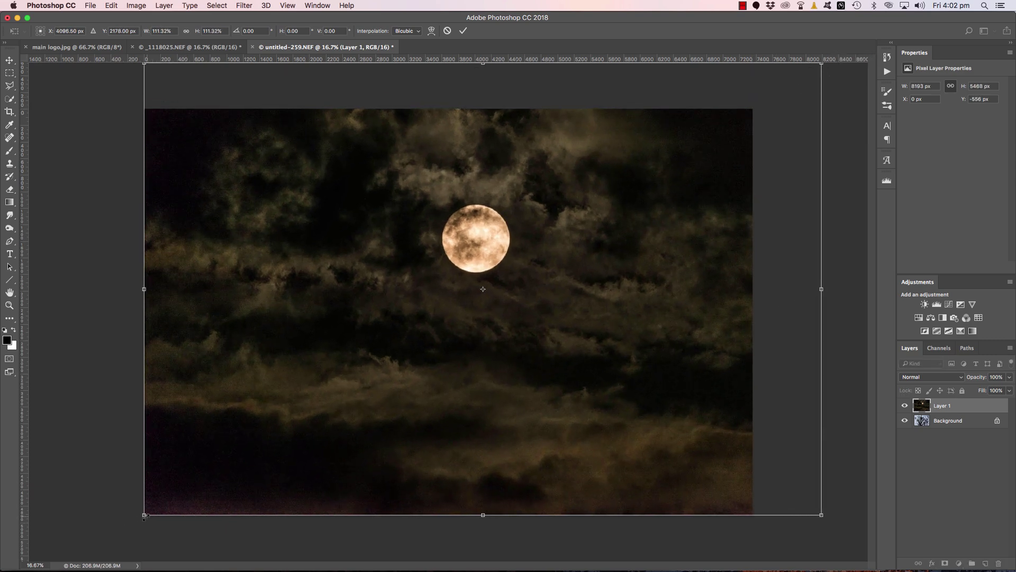
left_click_drag(144, 515, 13, 570)
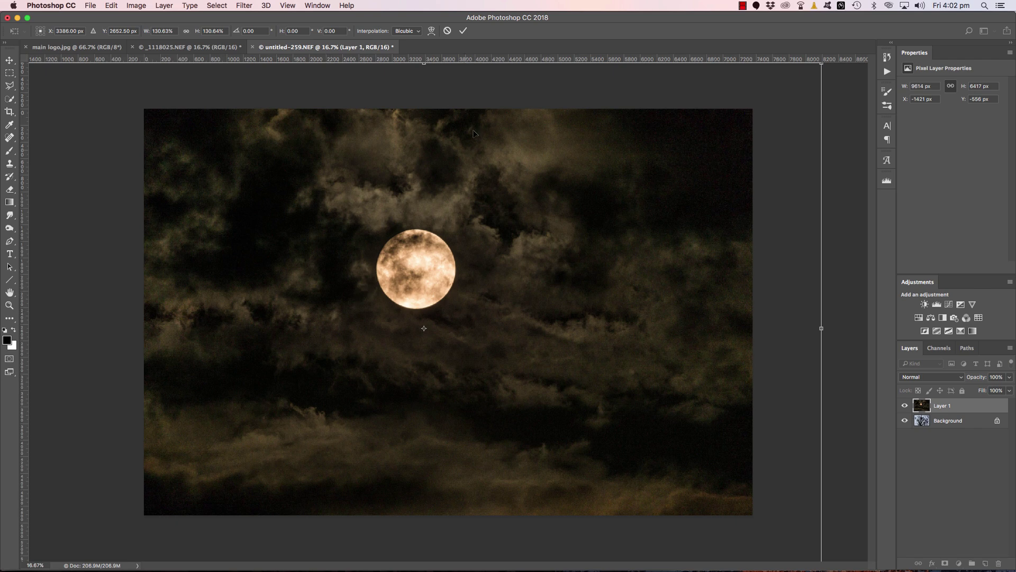
left_click(464, 33)
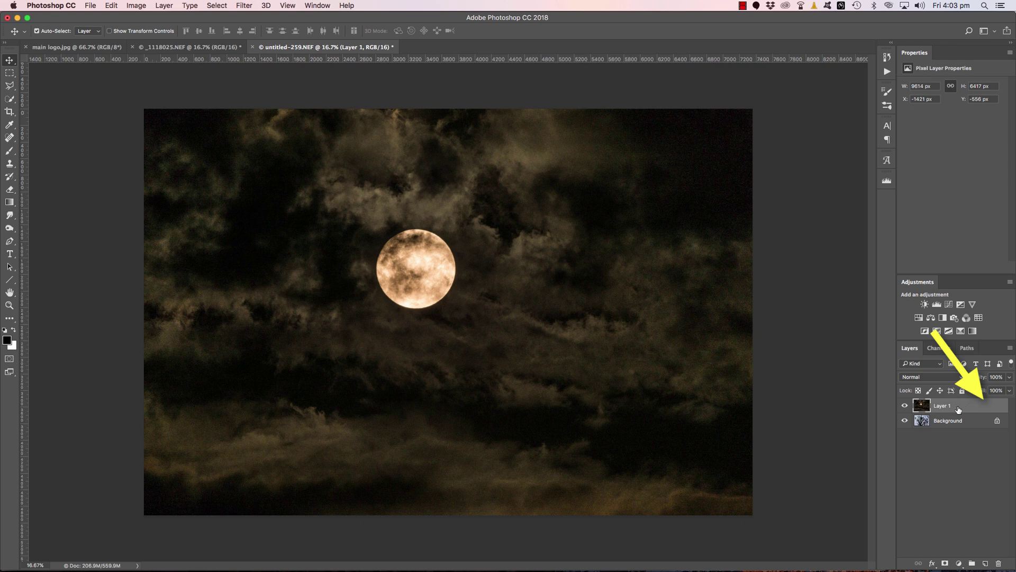
Set Layer 1's Underlying Layer Blend If to 27/146–255 so the dark branches show through.
double_click(987, 407)
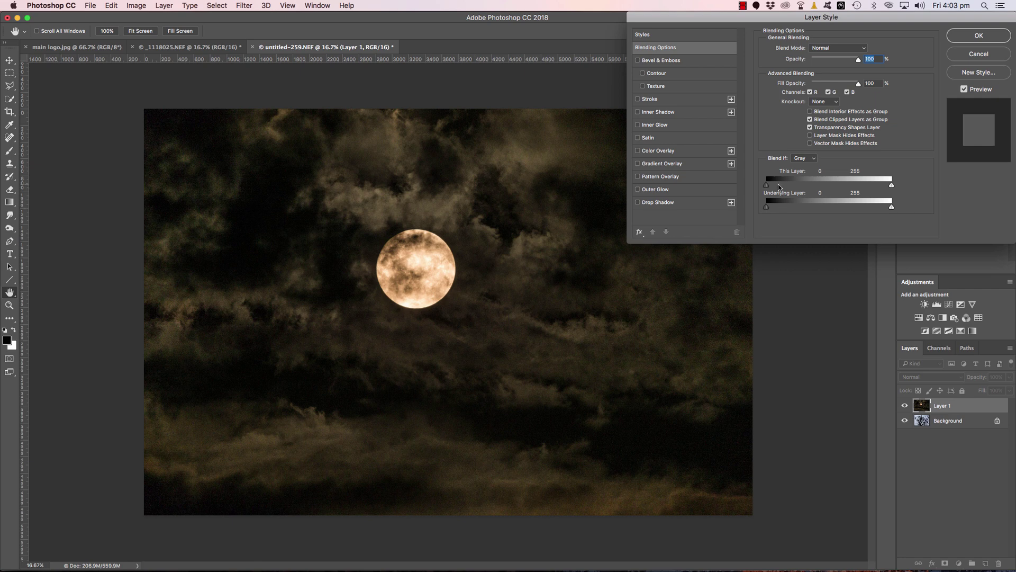
left_click_drag(768, 206, 813, 209)
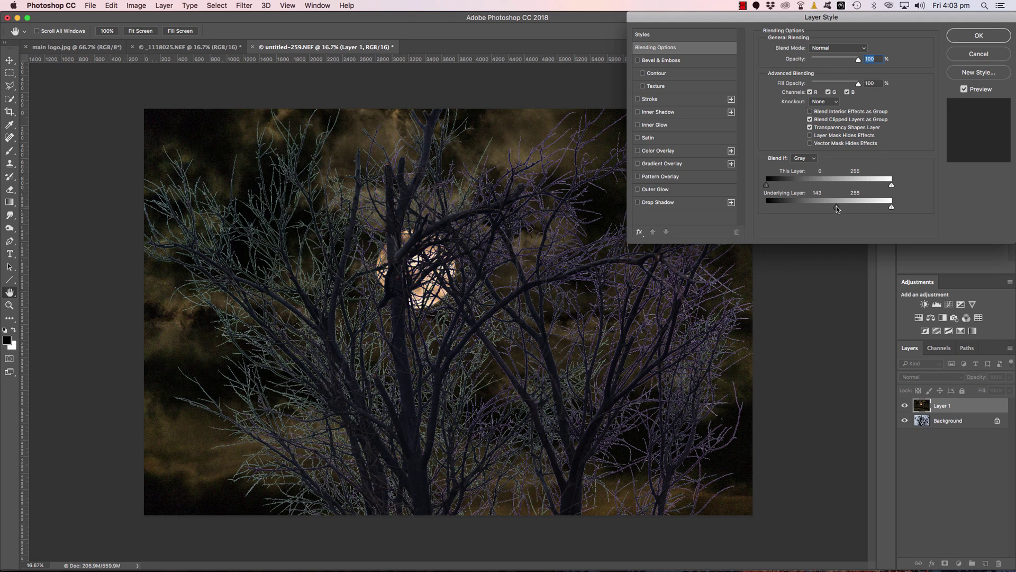
key("alt")
mouse_move(837, 207)
left_mouse_down()
mouse_move(784, 205)
mouse_move(844, 208)
left_mouse_up()
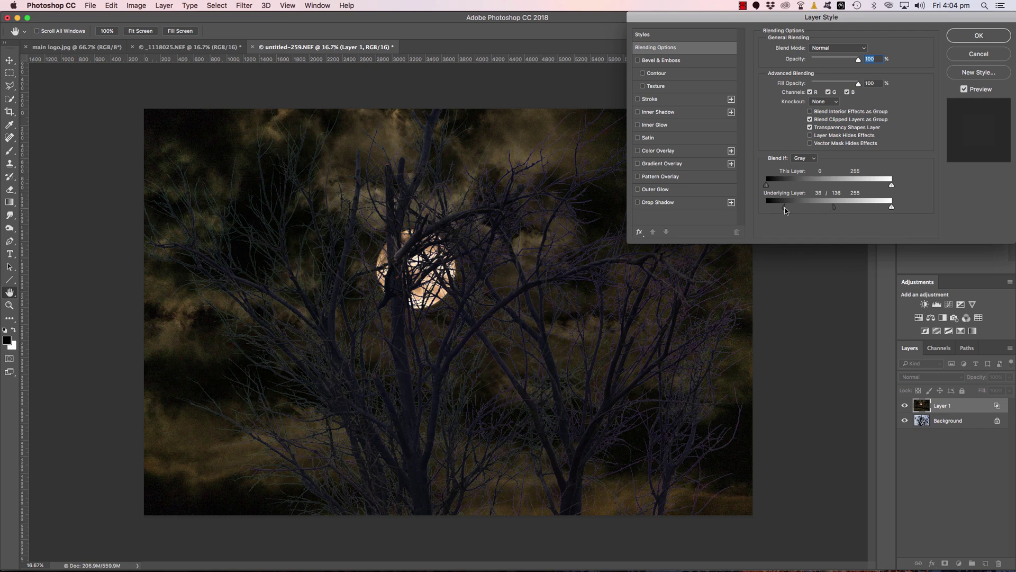
left_click_drag(784, 207, 781, 207)
left_click(979, 35)
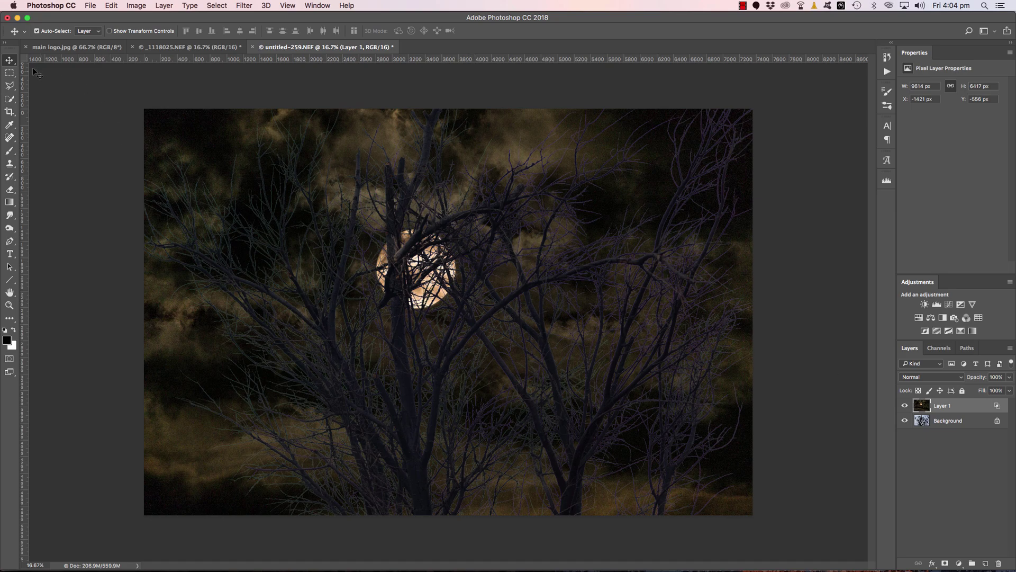
Drag the moon layer up and left so the moon sits among the upper branches.
left_click_drag(415, 279, 355, 221)
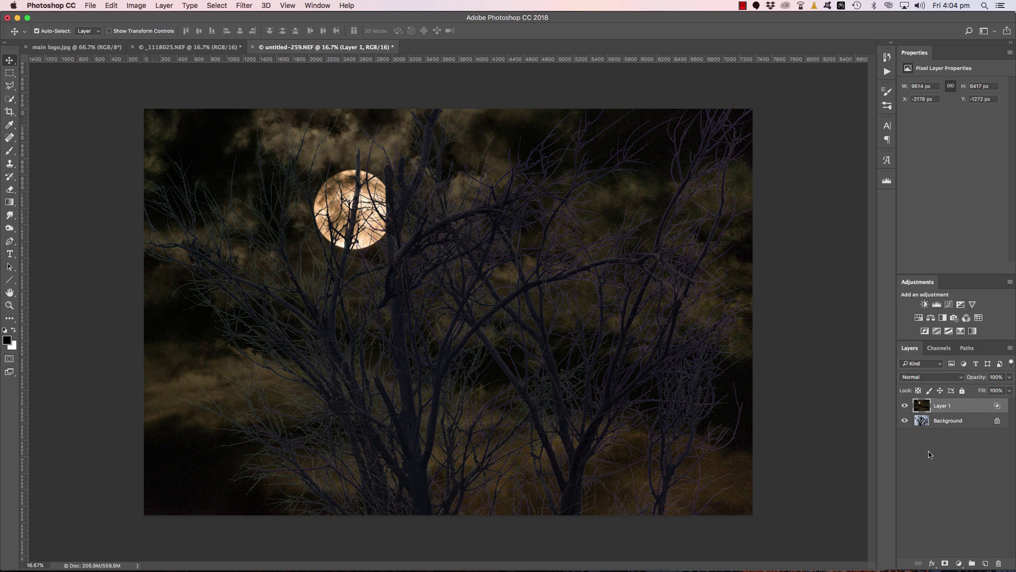
Add a Curves layer with a lowered midpoint to darken, and move the moon upper right.
left_click(959, 563)
left_click(979, 433)
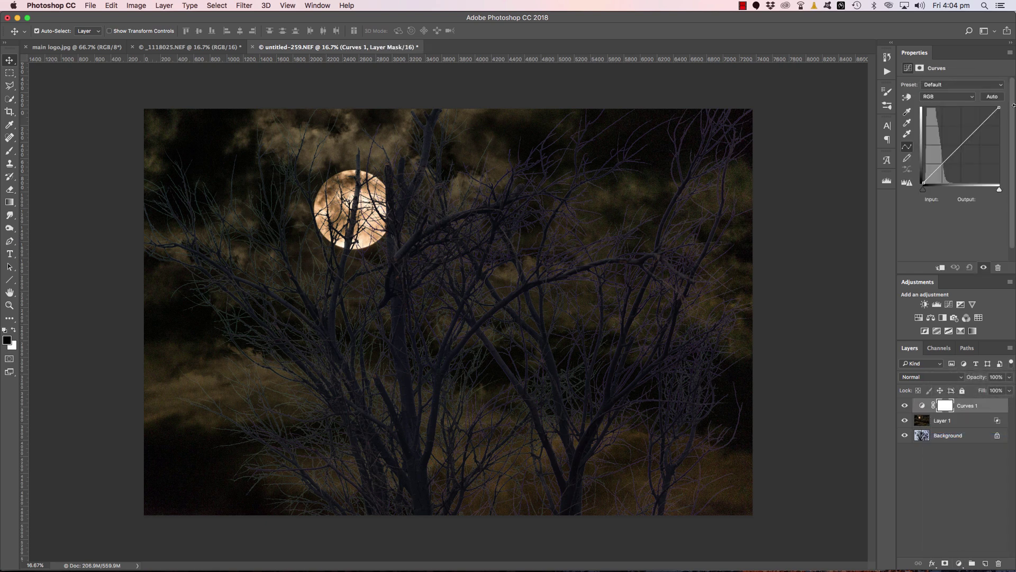
left_click_drag(967, 142, 968, 147)
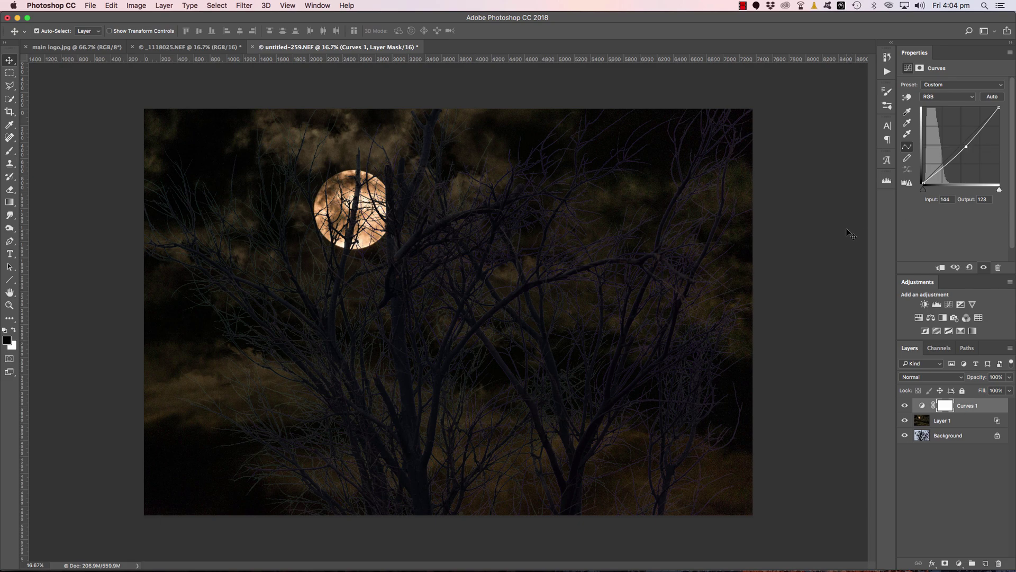
left_click_drag(358, 198, 301, 277)
left_click_drag(330, 263, 577, 237)
Crop to a 1:1 square, positioning the image to remove the left pale-sky strip.
left_click(9, 112)
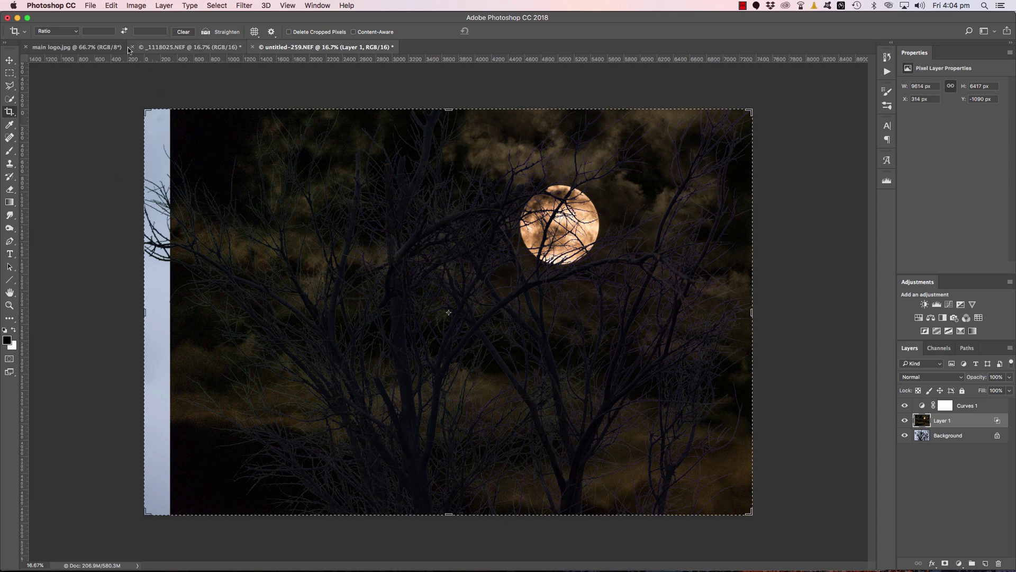
left_click(58, 31)
left_click(68, 61)
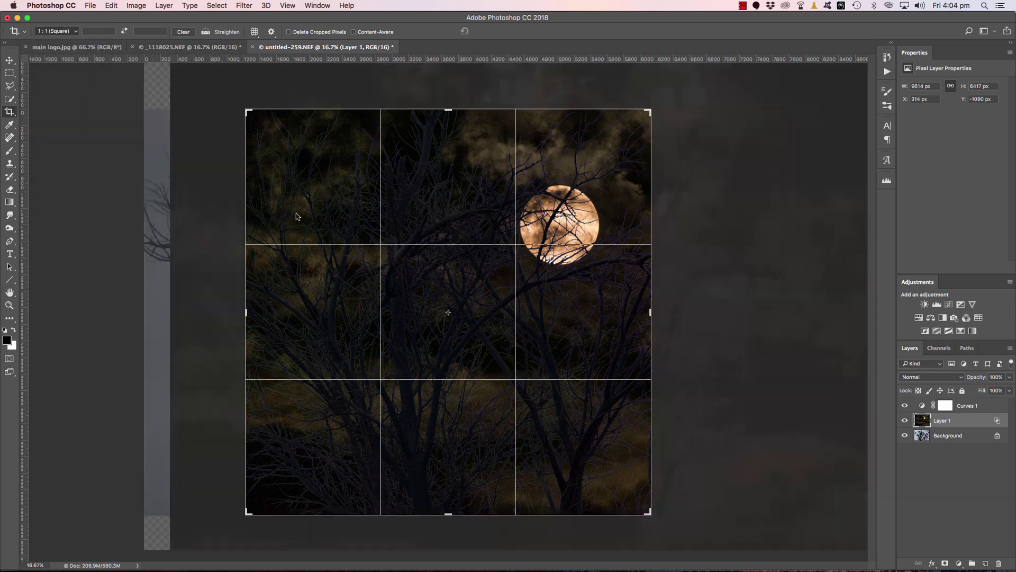
left_click_drag(390, 320, 423, 345)
left_click(499, 30)
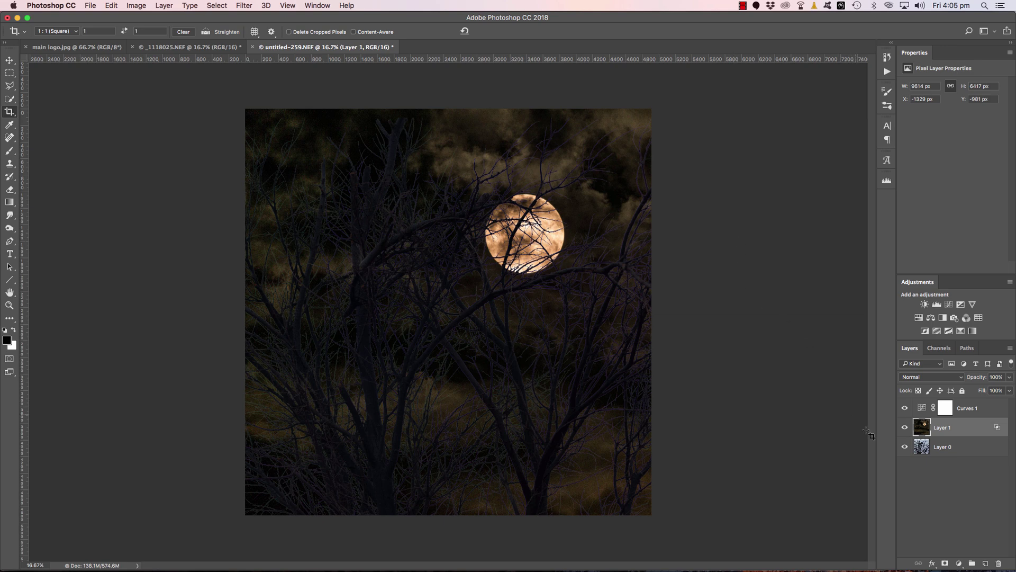
left_click(905, 448, "alt")
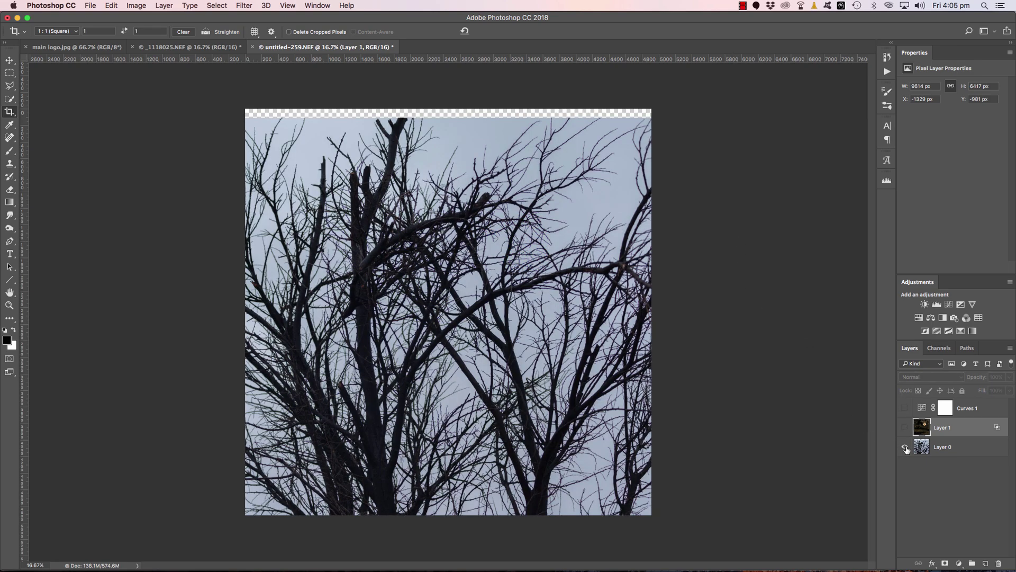
left_click(906, 449, "alt")
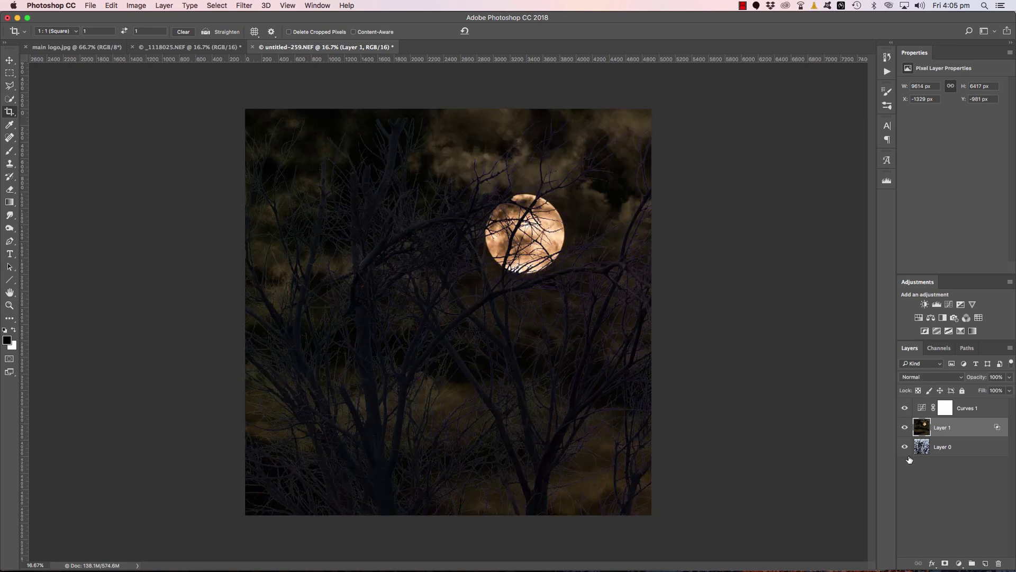